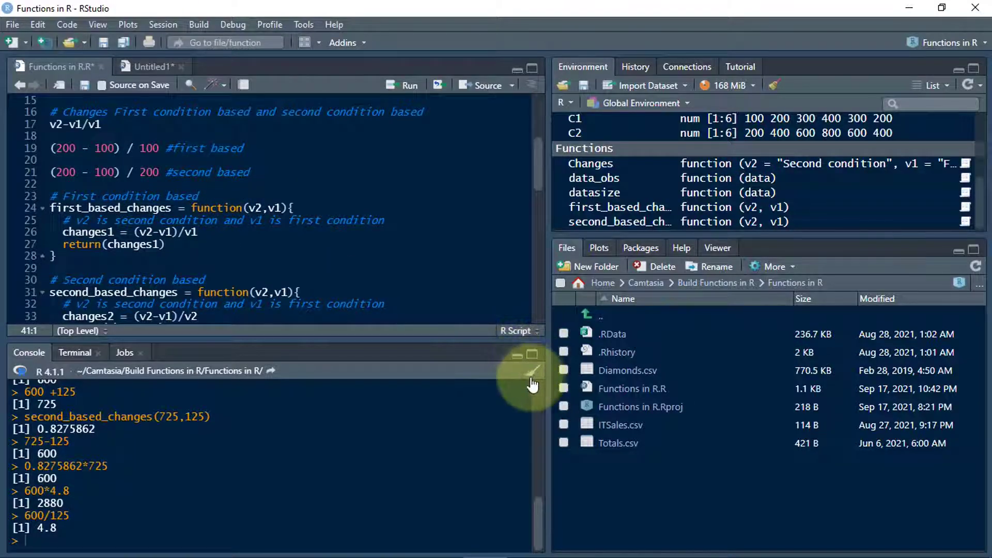
# Step: Clear all earlier output from the Console pane with the broom icon
pyautogui.click(532, 370)
pyautogui.scroll(3, 383, 240)
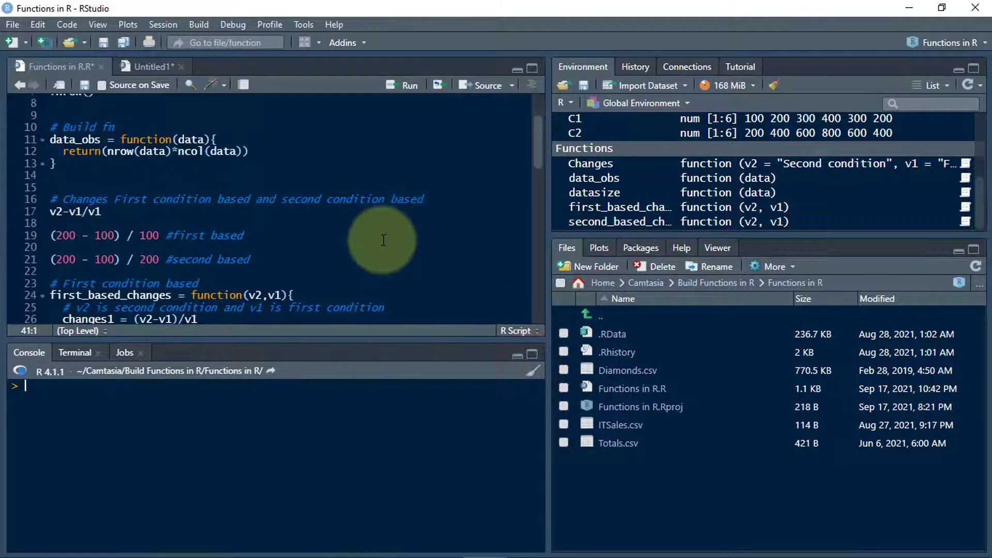
pyautogui.scroll(2, 382, 240)
pyautogui.scroll(-3, 378, 240)
pyautogui.scroll(-2, 376, 240)
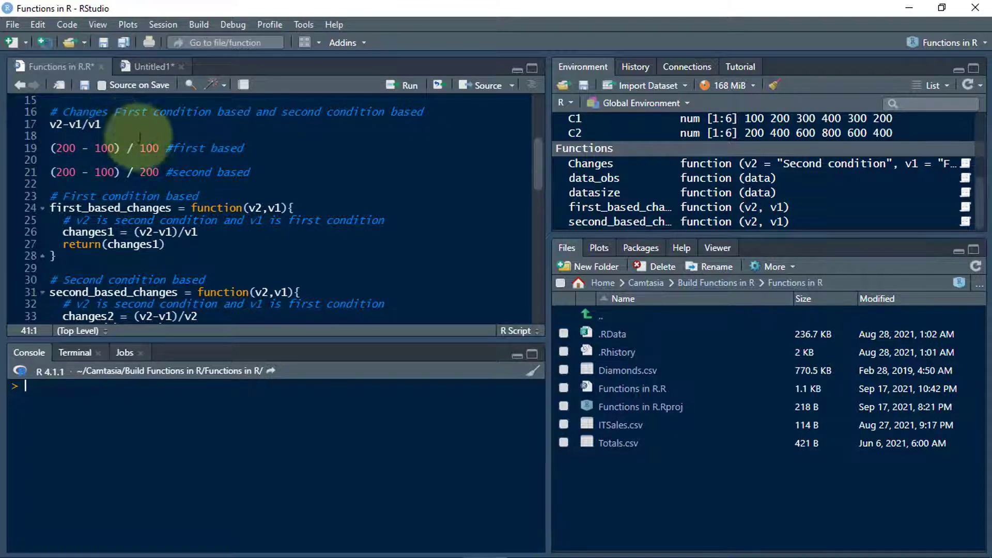
# Step: Run the script's (200 - 100)/100 and (200 - 100)/200 lines, returning 1 and 0.5
pyautogui.click(159, 149)
pyautogui.hotkey('ctrl', 'Return')
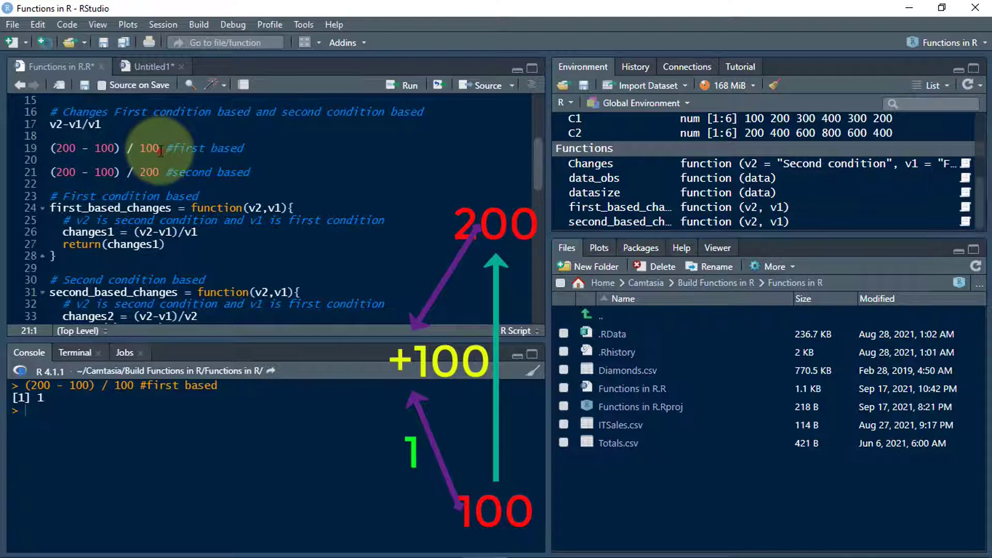
pyautogui.click(161, 149)
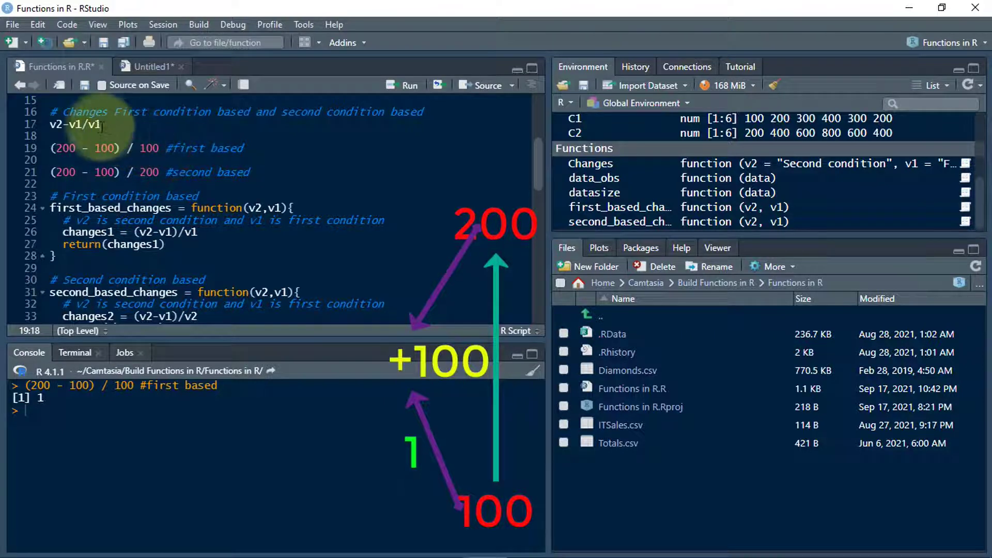
pyautogui.click(162, 172)
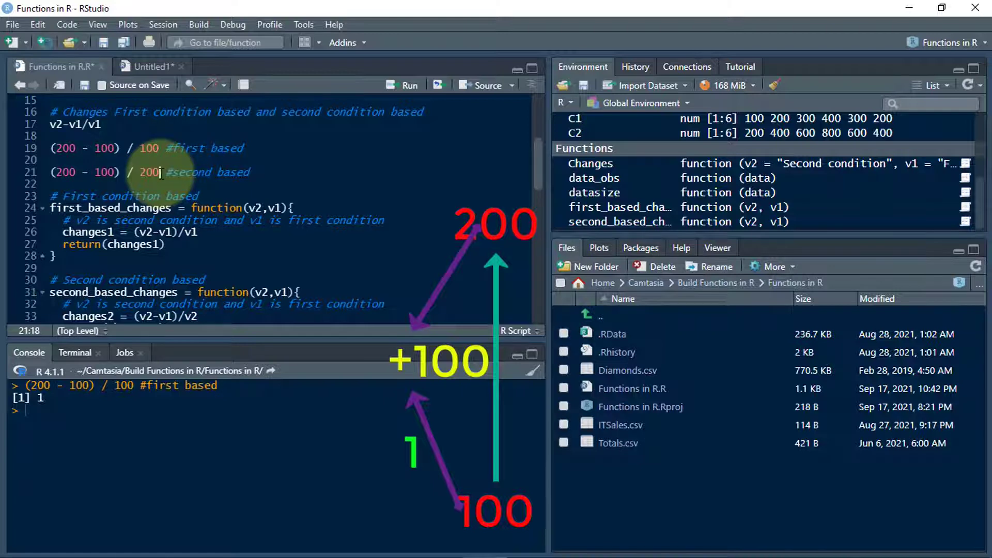
pyautogui.hotkey('ctrl', 'Return')
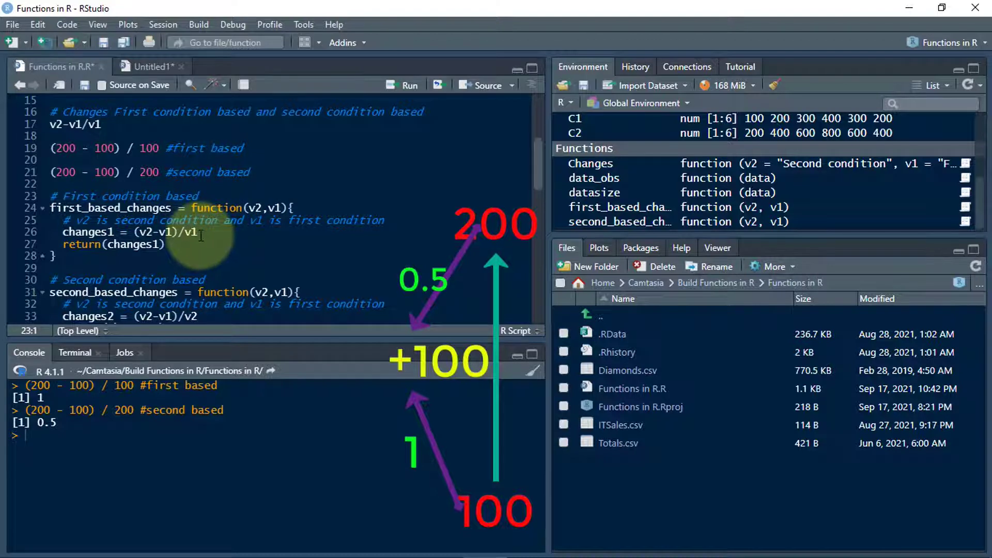
# Step: Run the first_based_changes and second_based_changes function definitions from the script
pyautogui.click(167, 245)
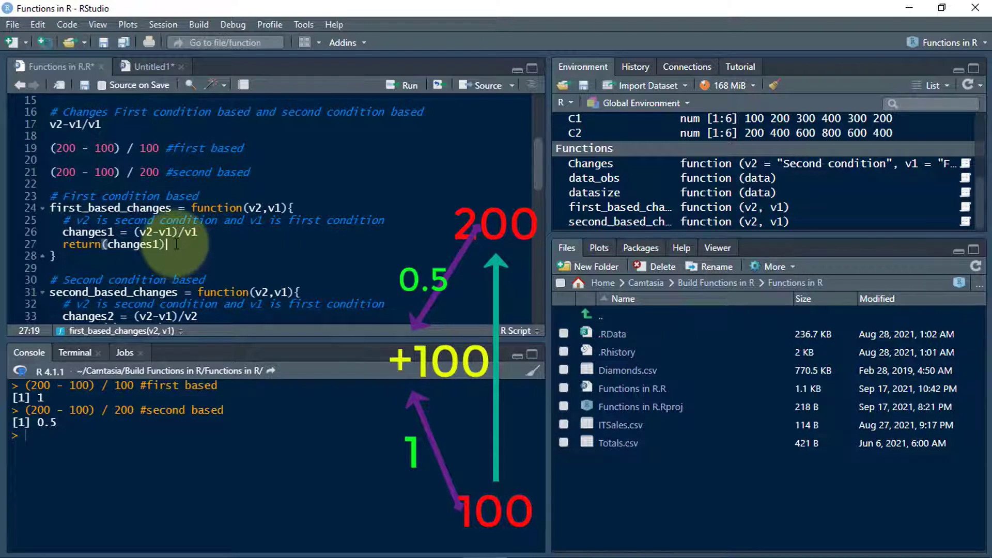
pyautogui.hotkey('ctrl', 'Return')
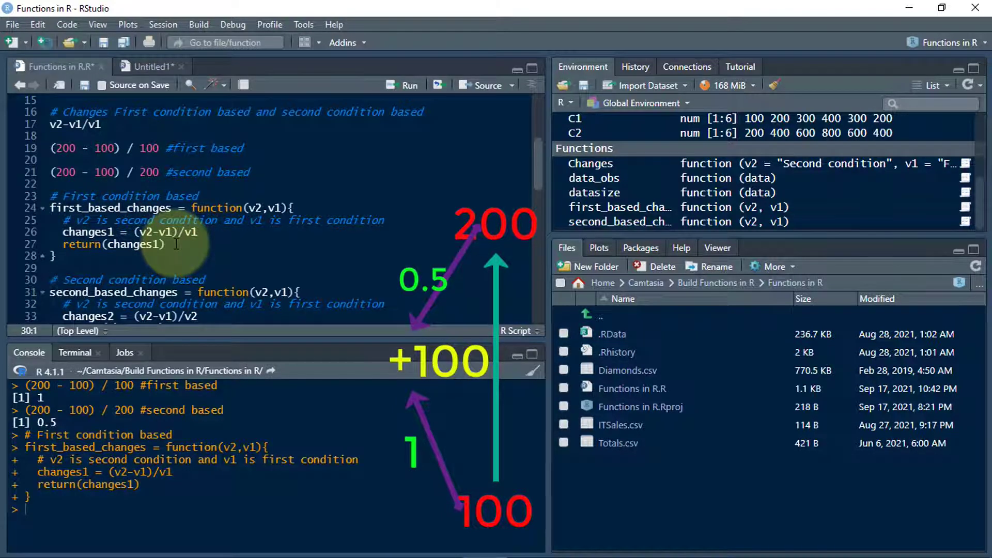
pyautogui.scroll(-2, 164, 263)
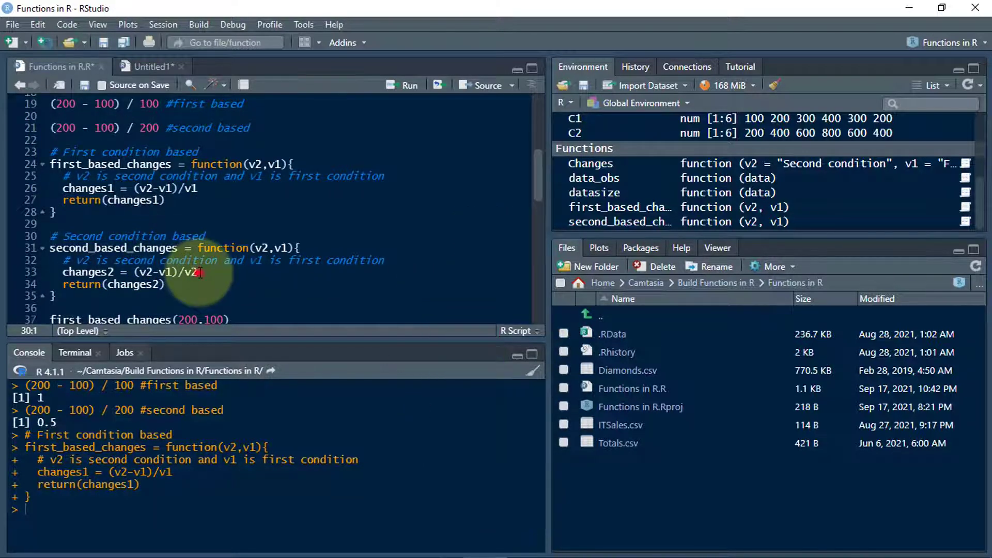
pyautogui.click(198, 272)
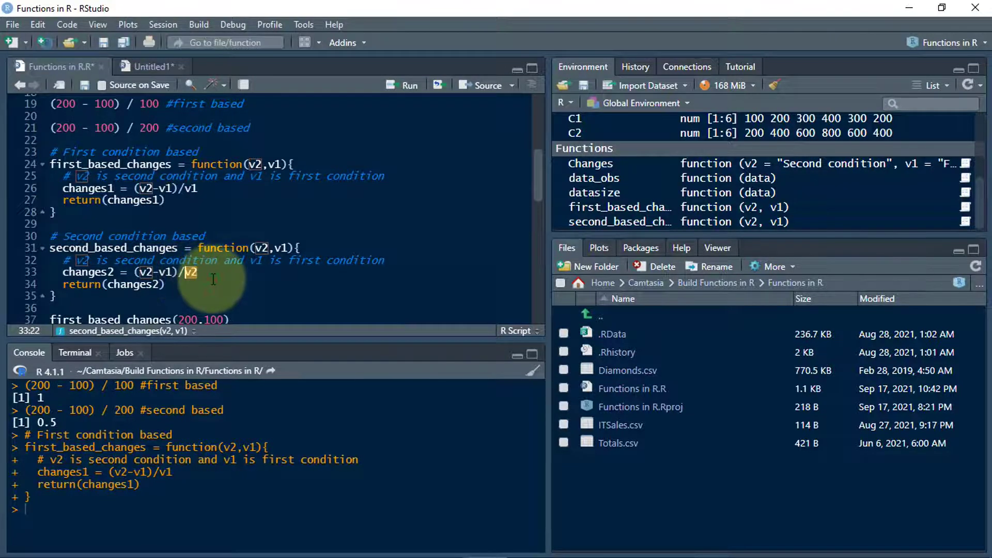
pyautogui.click(172, 285)
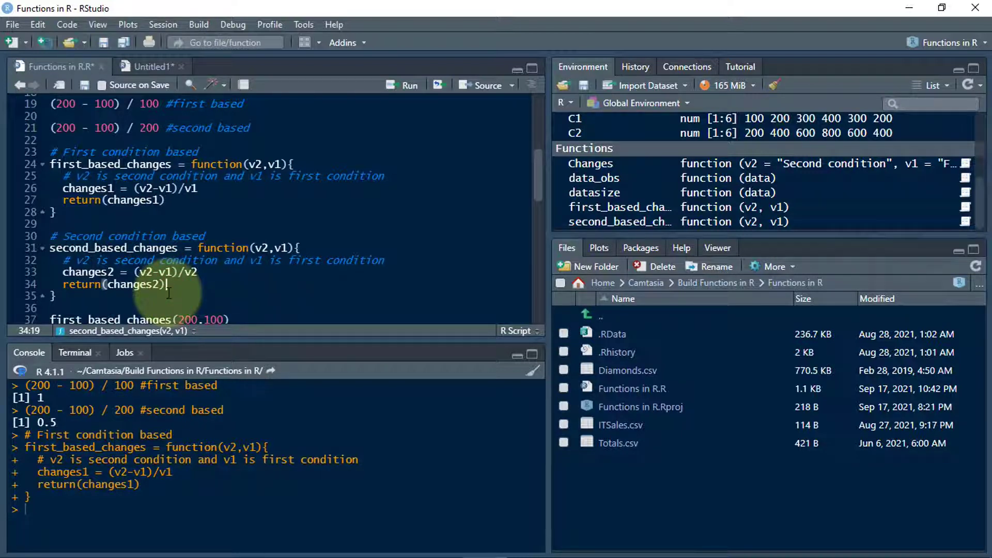
pyautogui.click(169, 294)
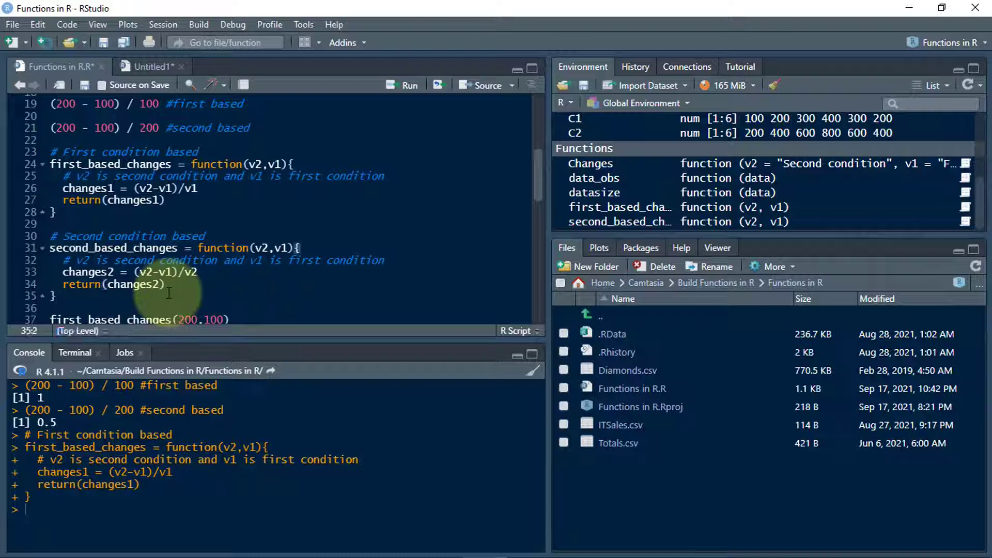
pyautogui.hotkey('ctrl', 'Return')
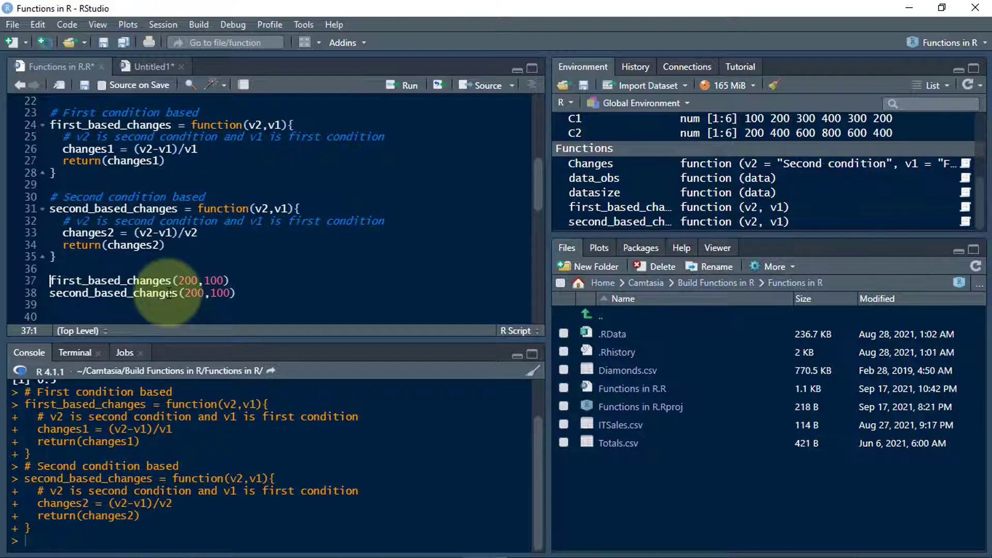
pyautogui.scroll(3, 169, 293)
pyautogui.scroll(2, 116, 233)
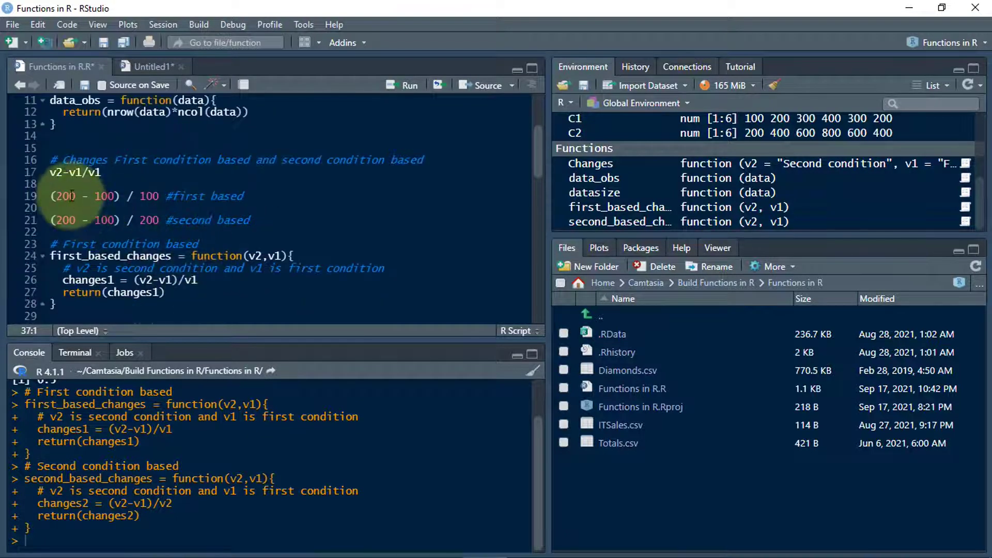
pyautogui.scroll(-3, 64, 195)
pyautogui.scroll(-2, 117, 233)
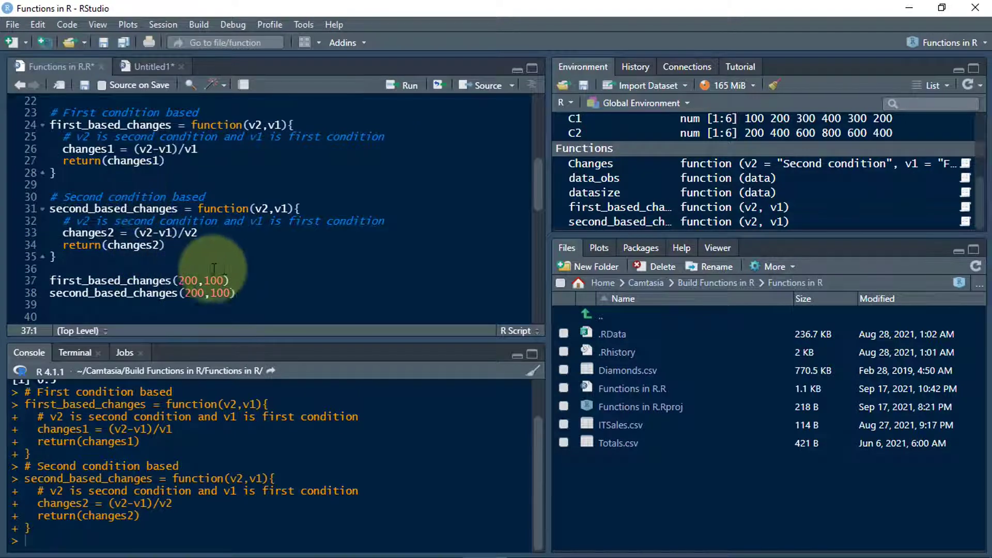
# Step: Run first_based_changes(200,100) and second_based_changes(200,100), returning 1 and 0.5
pyautogui.click(233, 281)
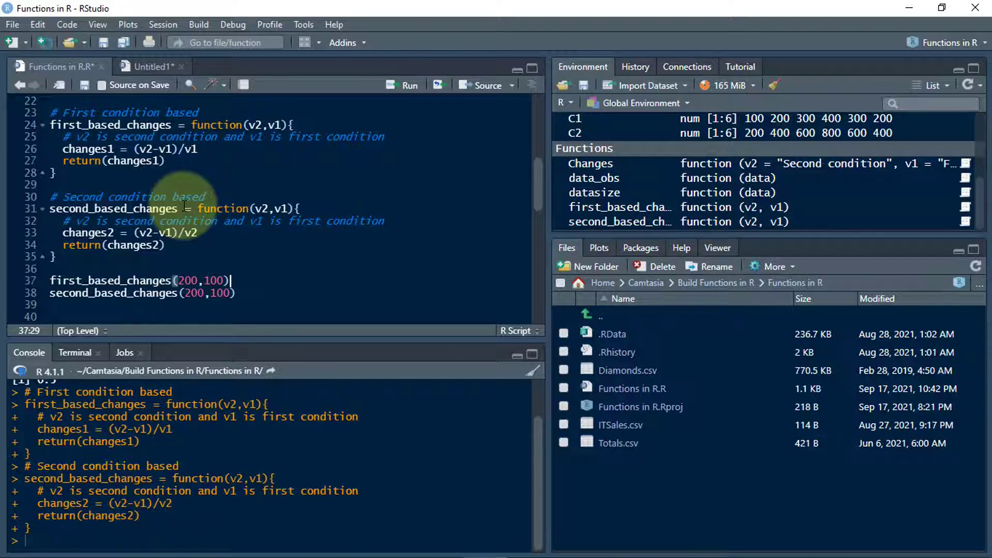
pyautogui.hotkey('ctrl', 'Return')
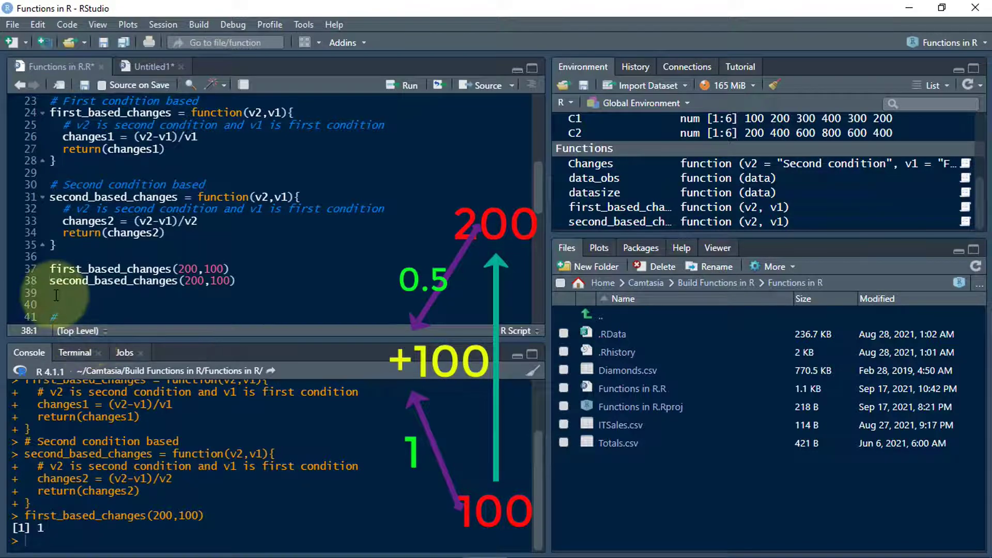
pyautogui.hotkey('ctrl', 'Return')
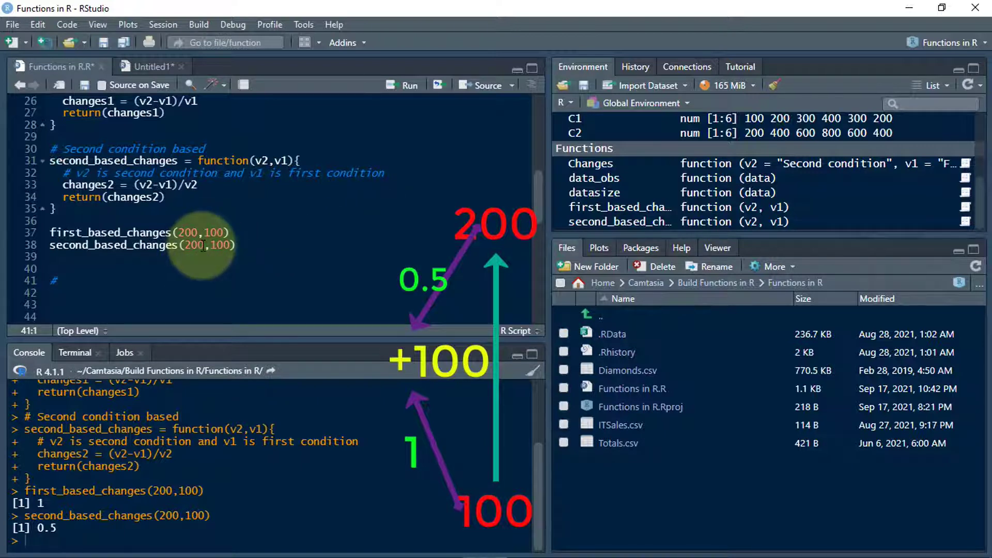
# Step: Add first_based_changes(725,125) on line 40 and run it, returning 4.8
pyautogui.moveTo(204, 245); pyautogui.dragTo(185, 246)
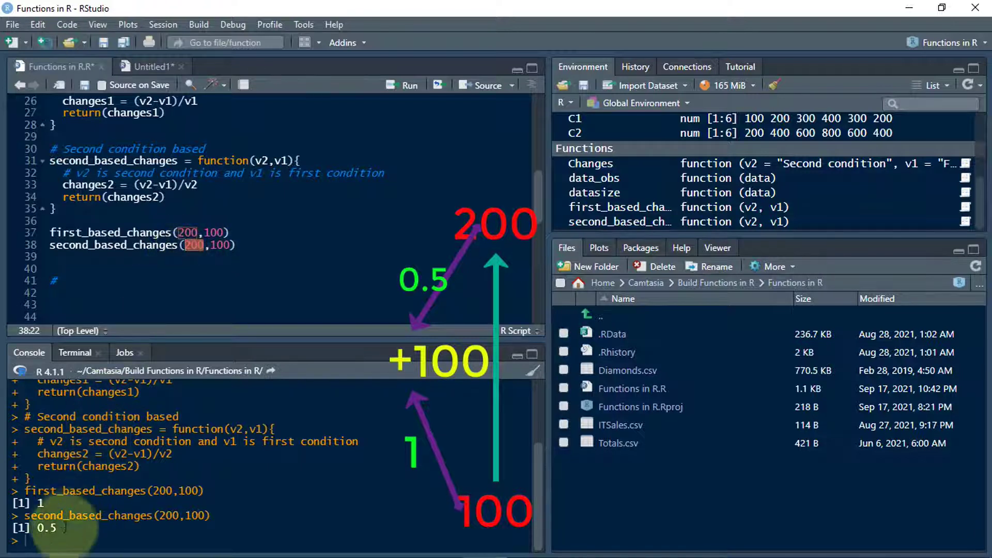
pyautogui.click(54, 269)
pyautogui.write('first_based')
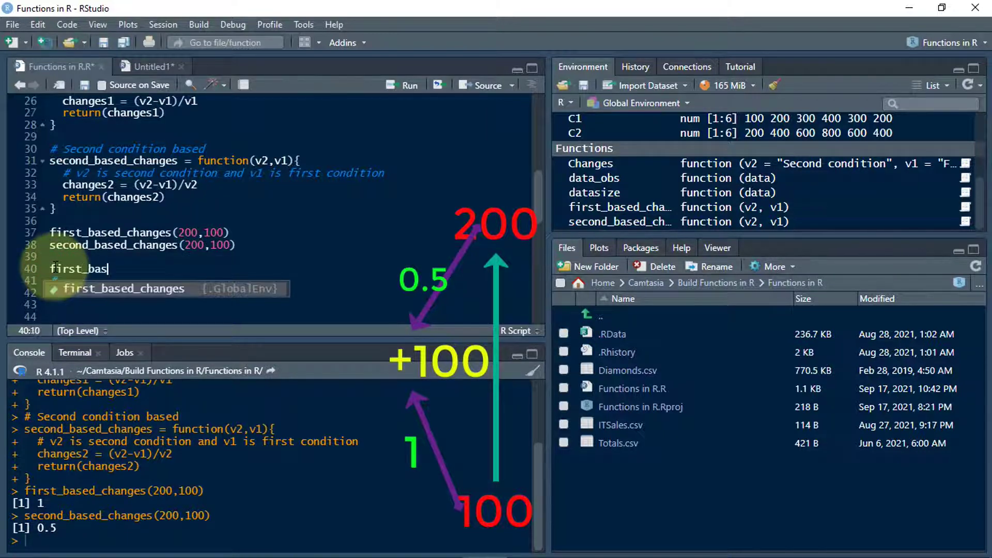
pyautogui.press('Tab')
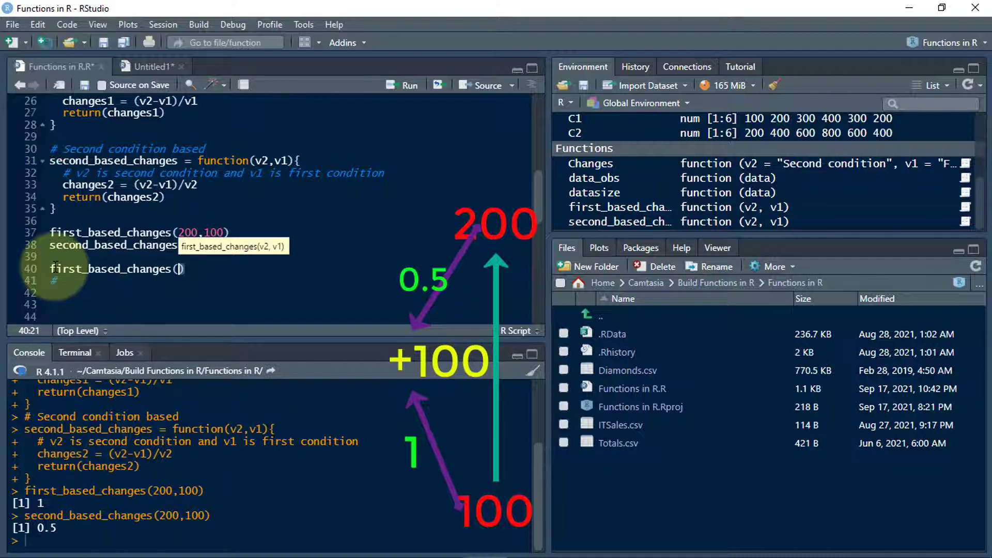
pyautogui.write('725')
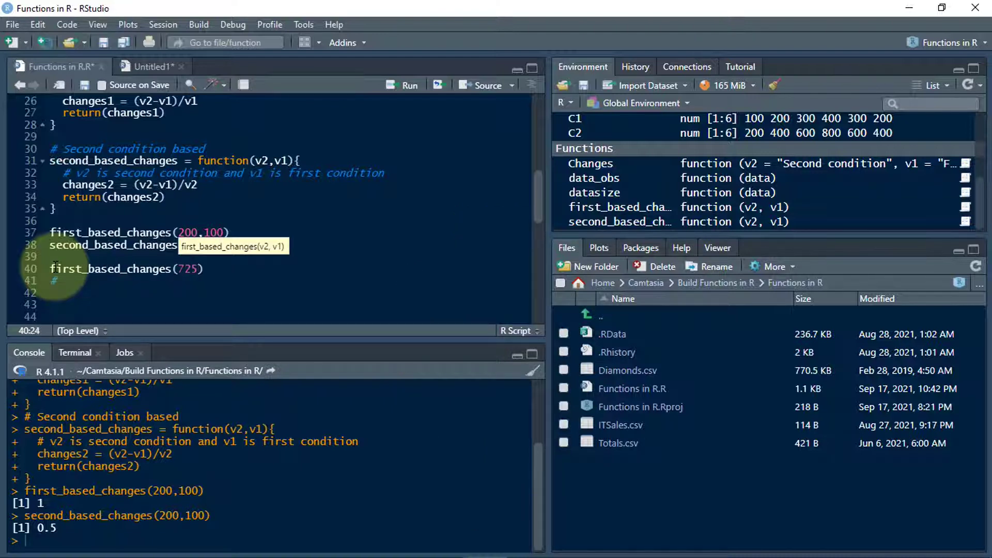
pyautogui.write(',12')
pyautogui.write('5')
pyautogui.press('Right')
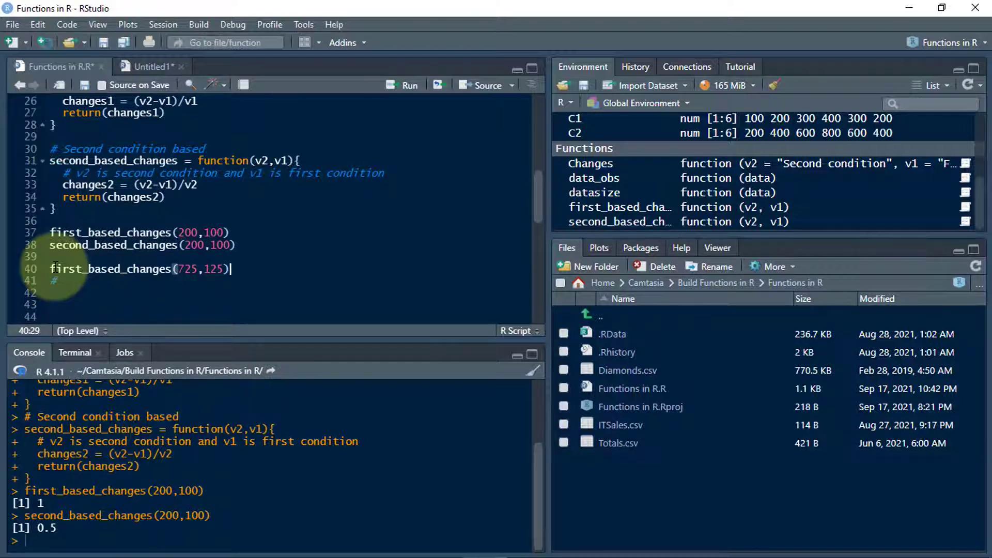
pyautogui.hotkey('ctrl', 'Return')
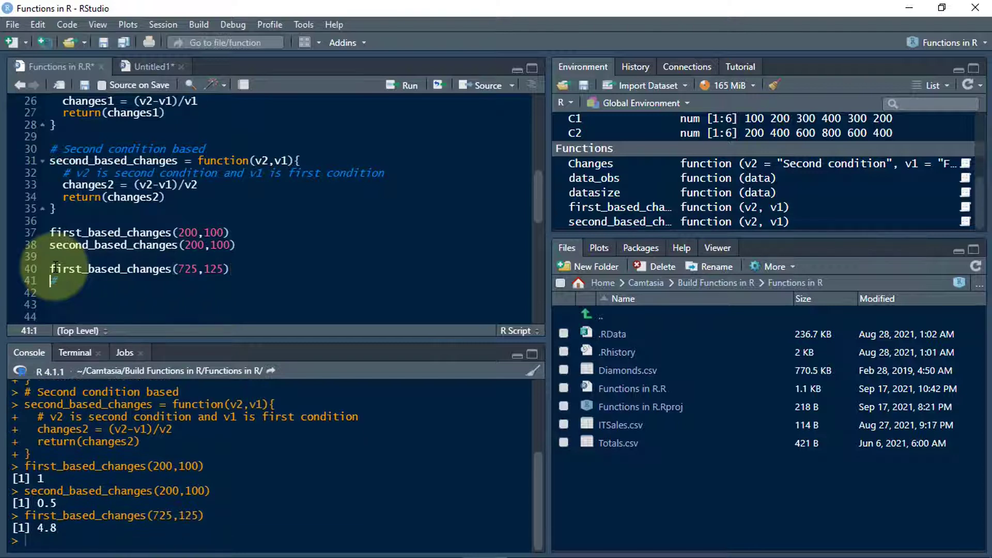
pyautogui.press('Up')
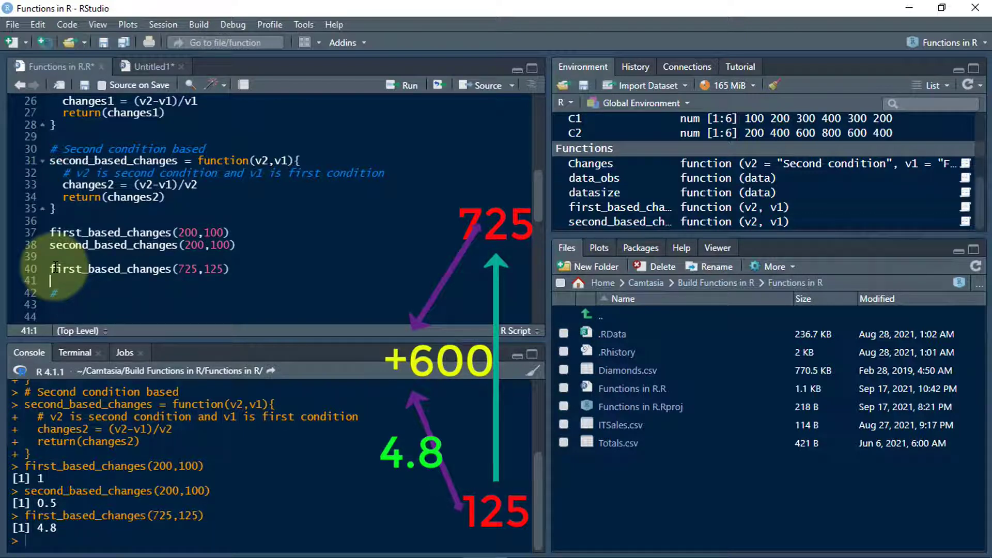
pyautogui.write('125*')
pyautogui.write('4')
pyautogui.write('.8')
# Step: Run the 125*4.8 and 125+600 check lines, returning 600 and 725
pyautogui.hotkey('ctrl', 'Return')
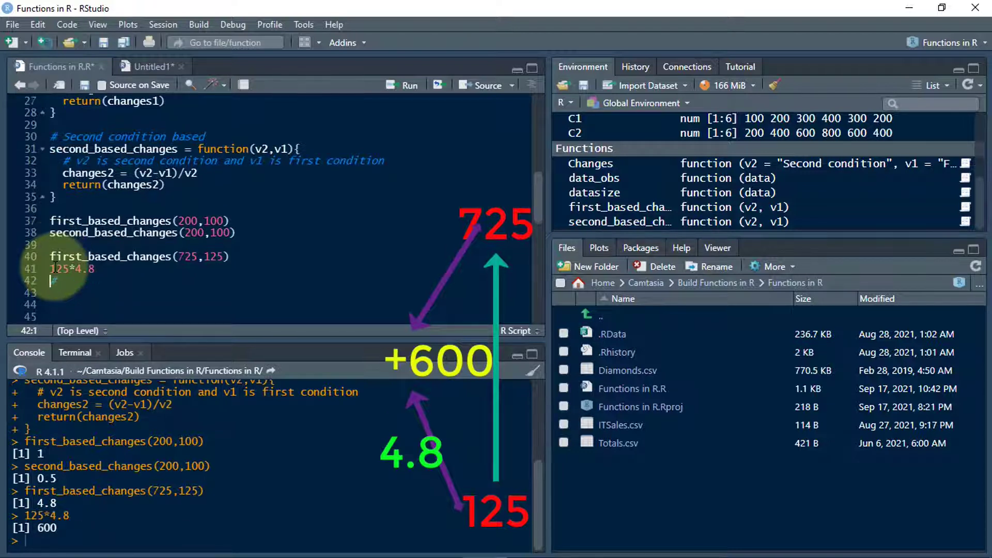
pyautogui.press('Return')
pyautogui.press('Return')
pyautogui.press('Up')
pyautogui.press('Up')
pyautogui.press('Up')
pyautogui.press('Down')
pyautogui.write('125+600')
pyautogui.hotkey('ctrl', 'Return')
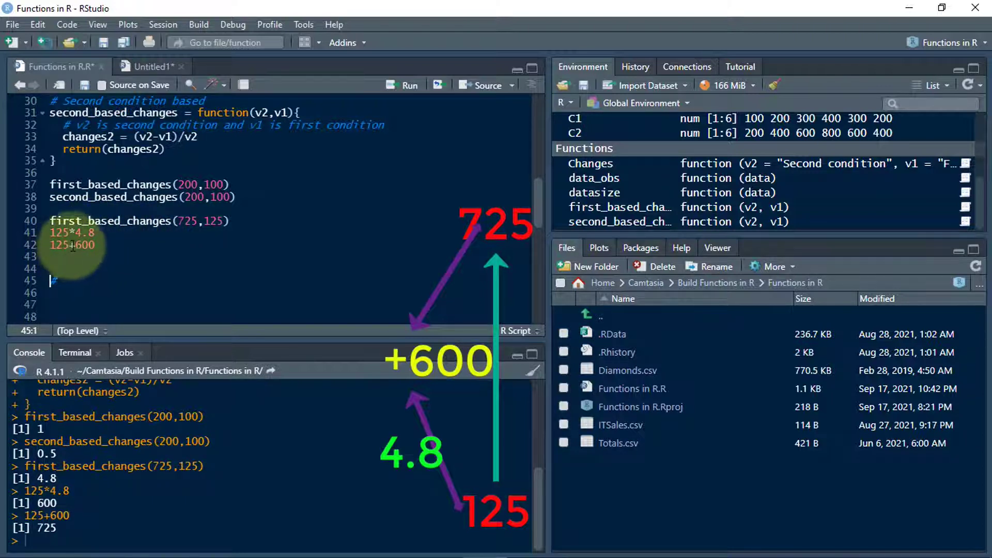
pyautogui.moveTo(75, 245); pyautogui.dragTo(95, 246)
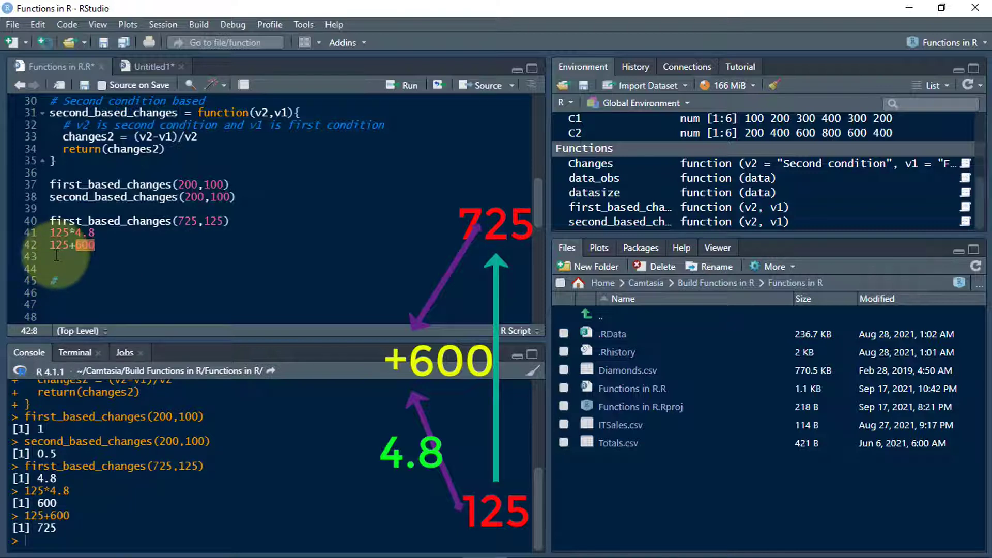
# Step: Add a 725-125 check on line 43 and run it, returning 600
pyautogui.click(56, 257)
pyautogui.write('725')
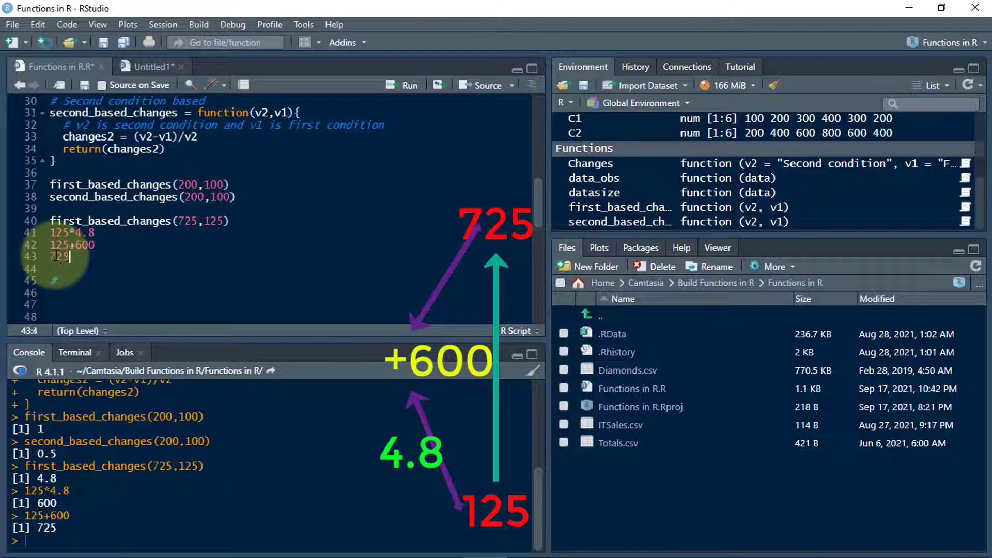
pyautogui.write('+')
pyautogui.press('BackSpace')
pyautogui.write('-125')
pyautogui.hotkey('ctrl', 'Return')
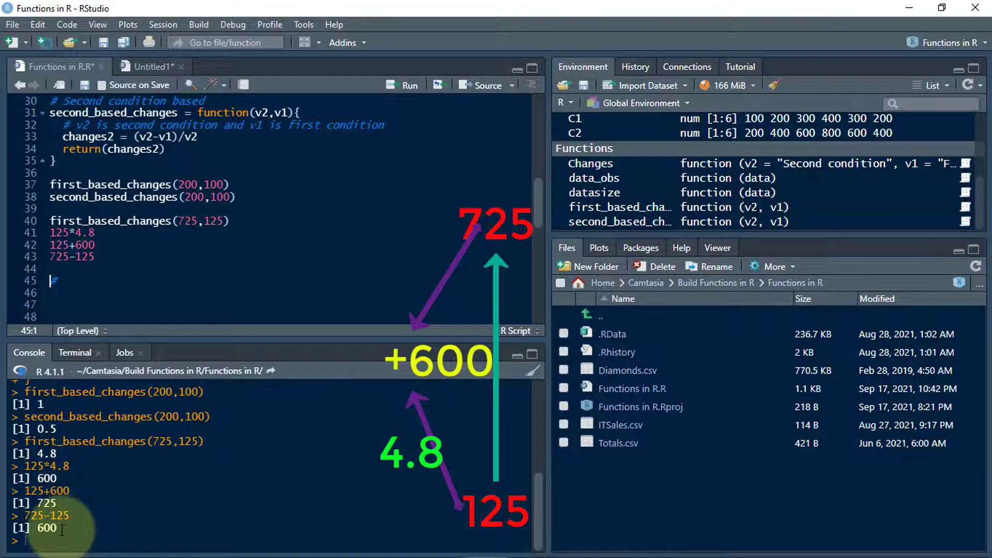
pyautogui.doubleClick(47, 528)
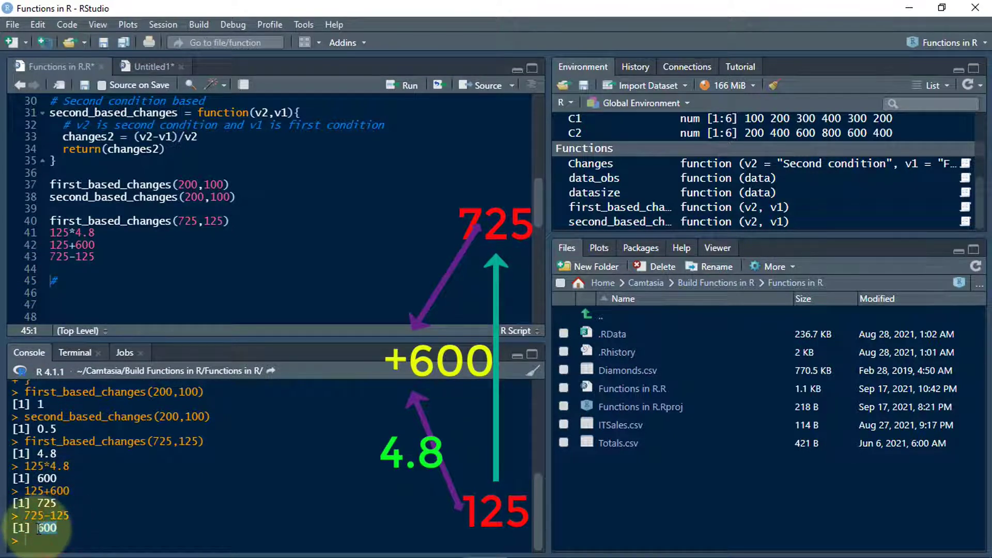
pyautogui.click(104, 257)
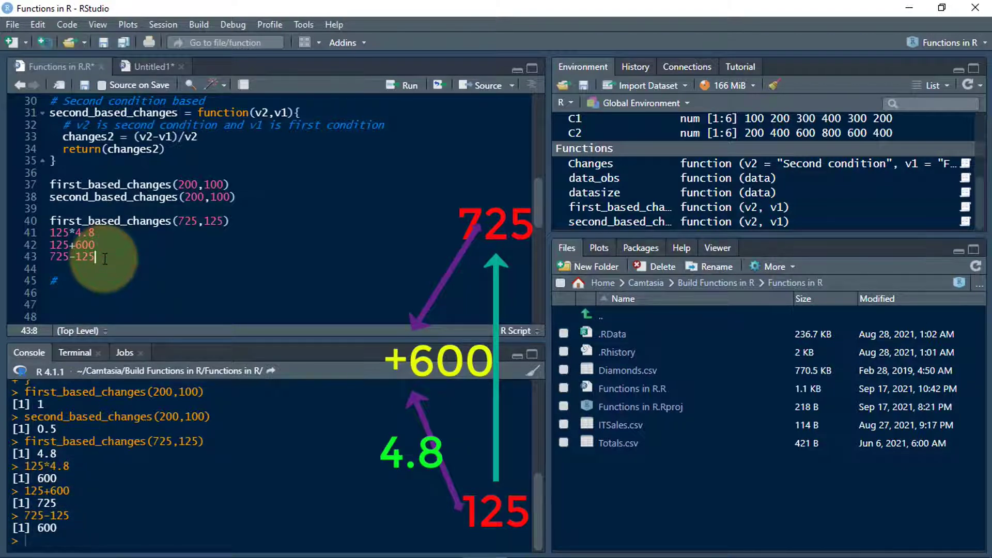
pyautogui.click(60, 267)
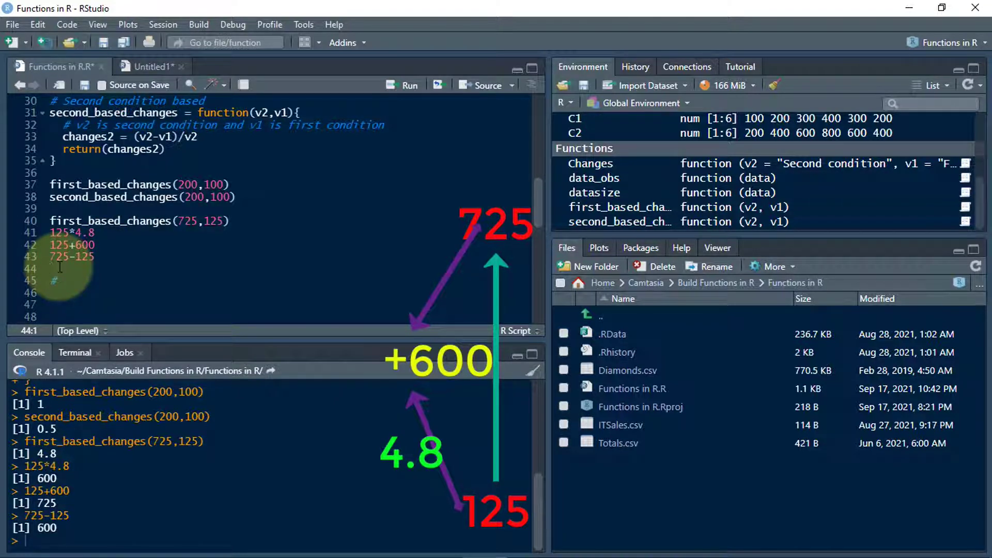
pyautogui.write('se')
# Step: Add second_based_changes(725,125) on line 44 and run it, returning 0.8275862
pyautogui.press('BackSpace')
pyautogui.write('eco')
pyautogui.press('Tab')
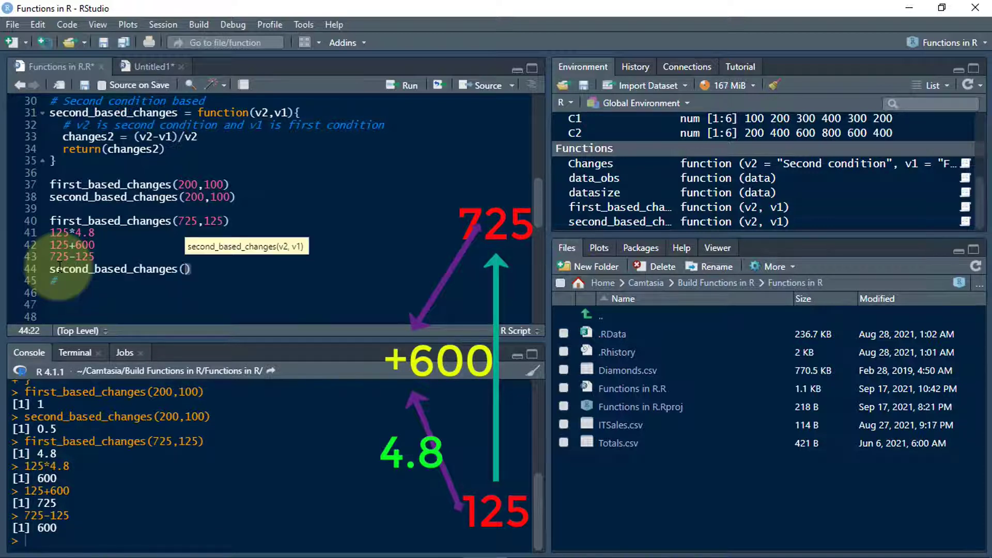
pyautogui.write('725,125')
pyautogui.press('Right')
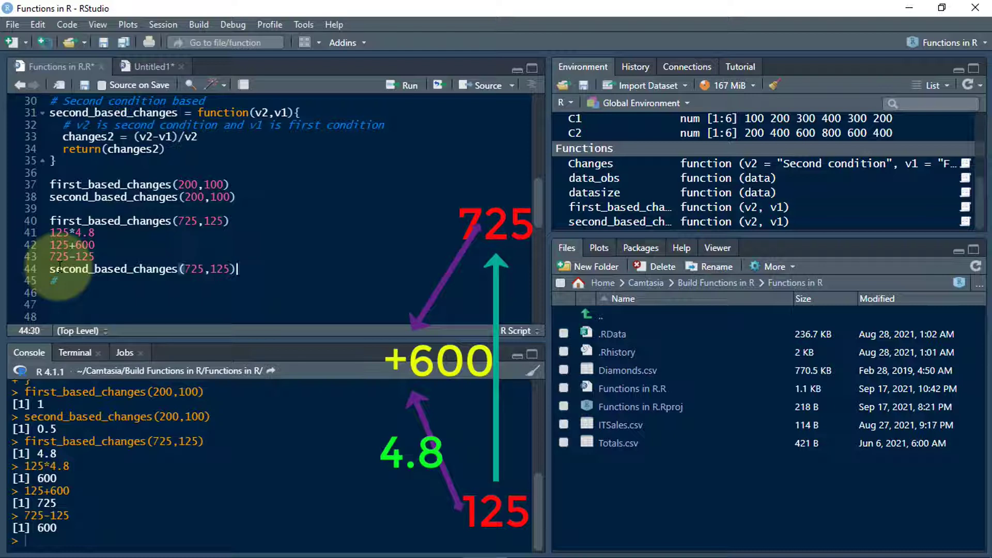
pyautogui.hotkey('ctrl', 'Return')
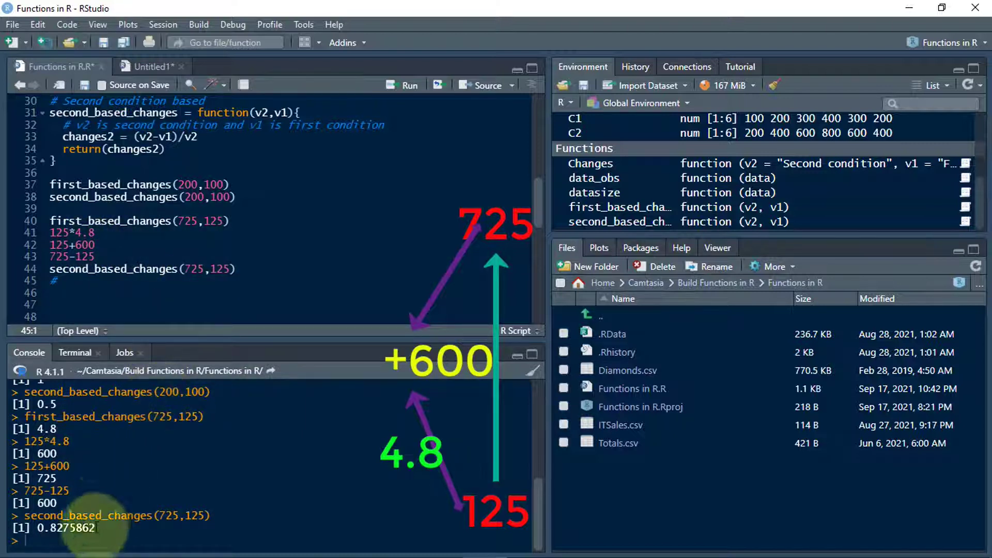
pyautogui.moveTo(96, 528); pyautogui.dragTo(42, 527)
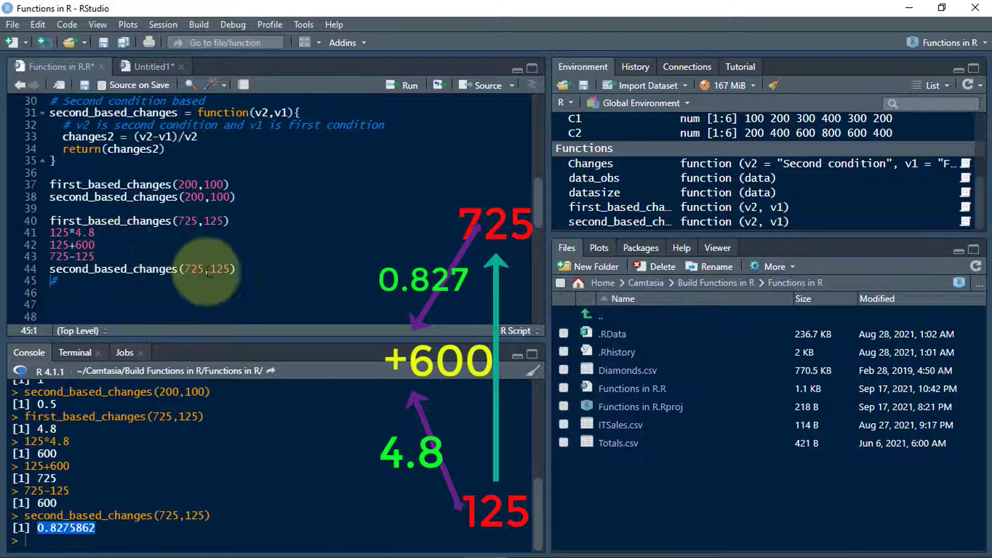
pyautogui.click(98, 245)
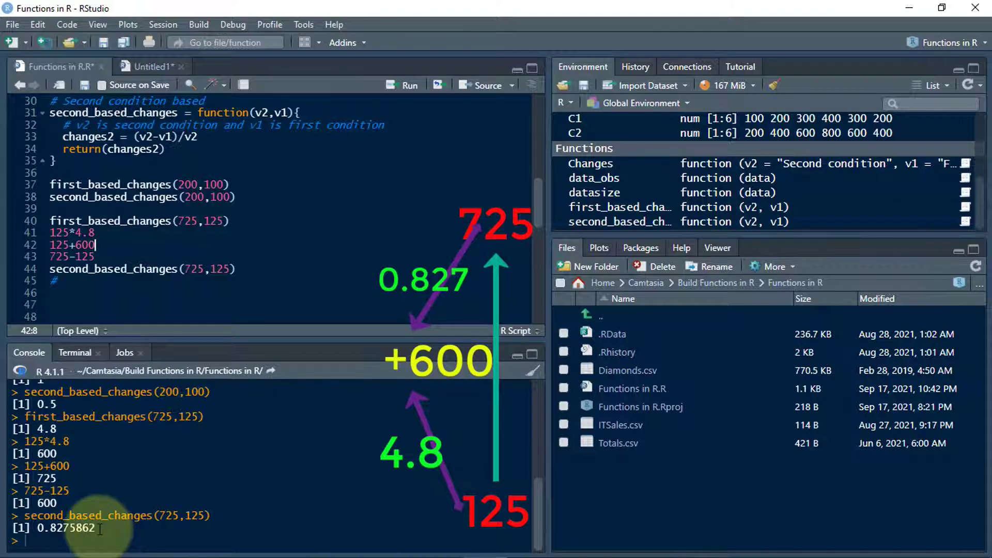
pyautogui.moveTo(98, 528); pyautogui.dragTo(37, 528)
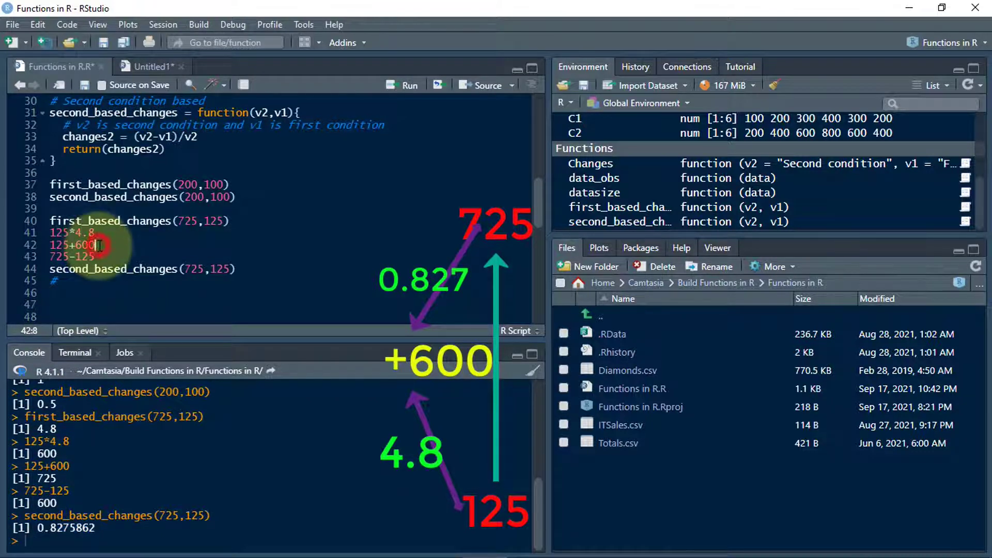
pyautogui.moveTo(96, 246); pyautogui.dragTo(76, 246)
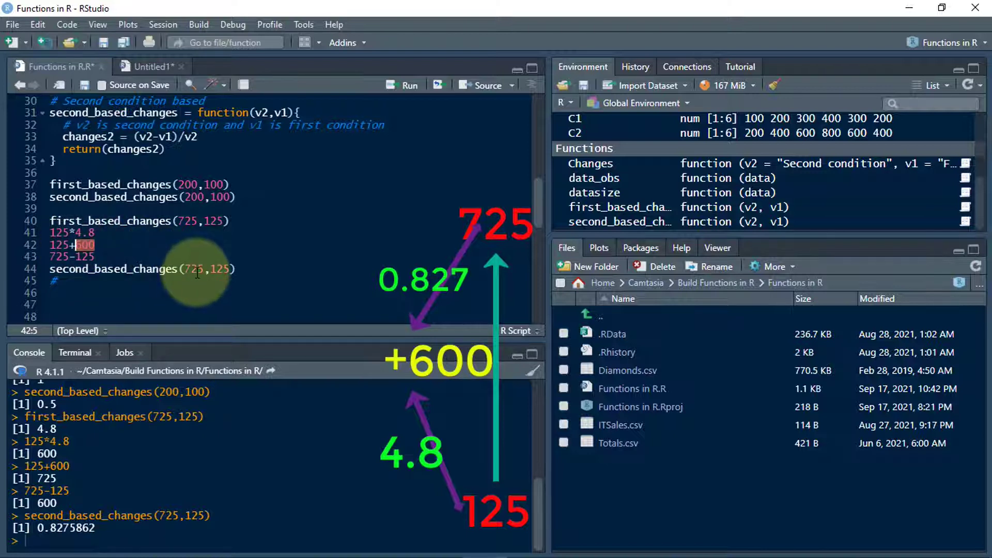